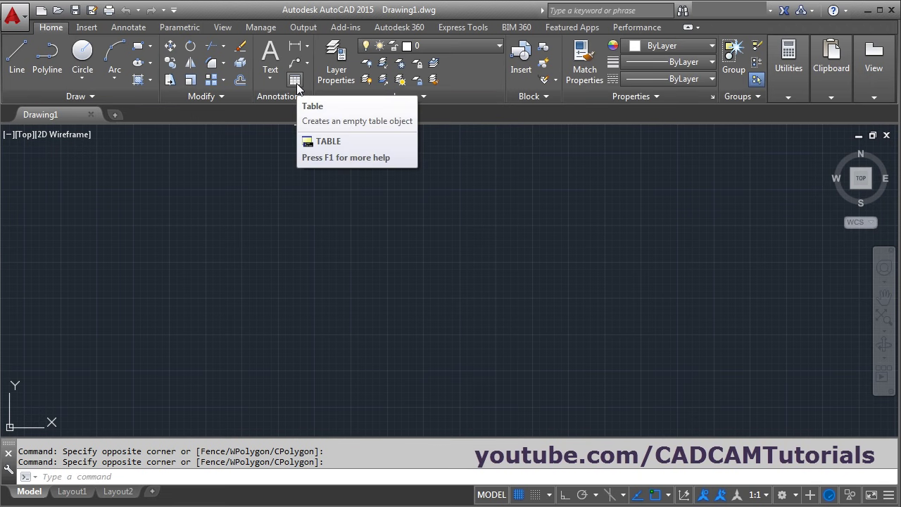
# Step: Insert a table from a data link and start a new Excel data link named BOM
pyautogui.click(295, 80)
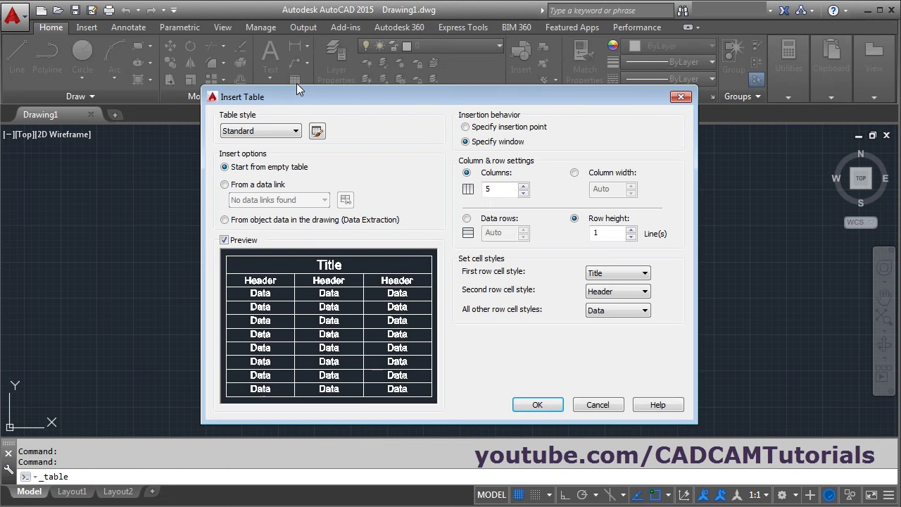
pyautogui.click(225, 186)
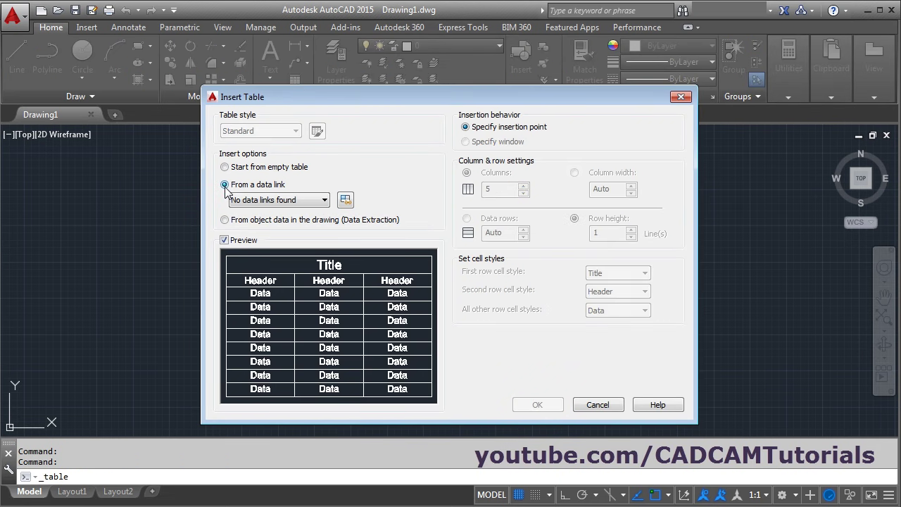
pyautogui.click(345, 200)
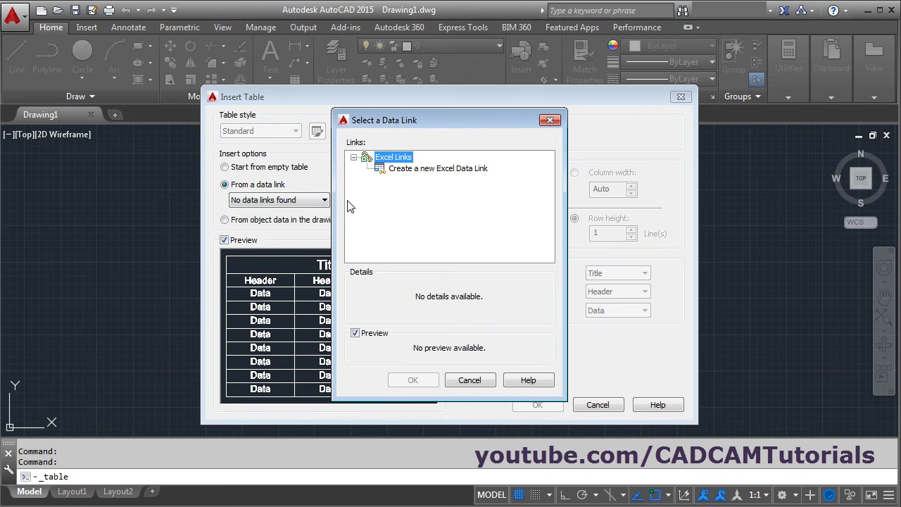
pyautogui.click(406, 170)
pyautogui.write('BOM')
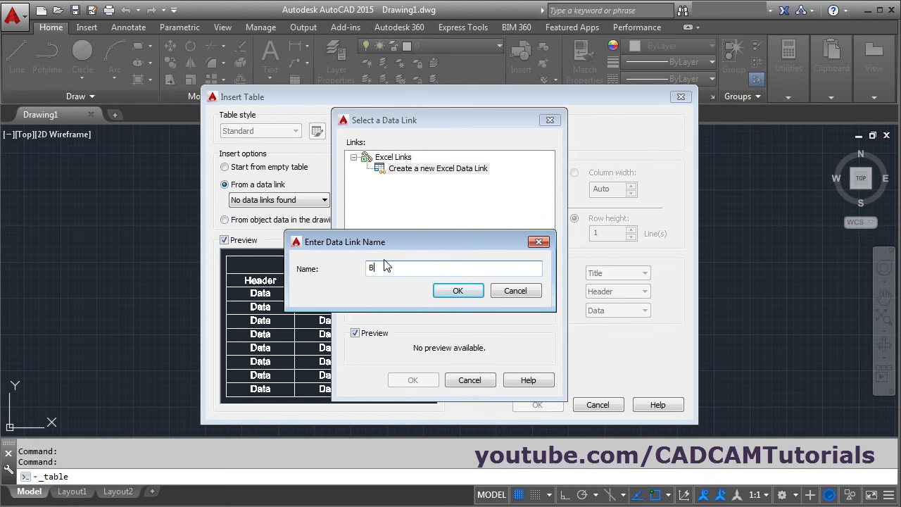
# Step: Point the BOM data link at the Bill of Material.xlsx workbook
pyautogui.click(460, 293)
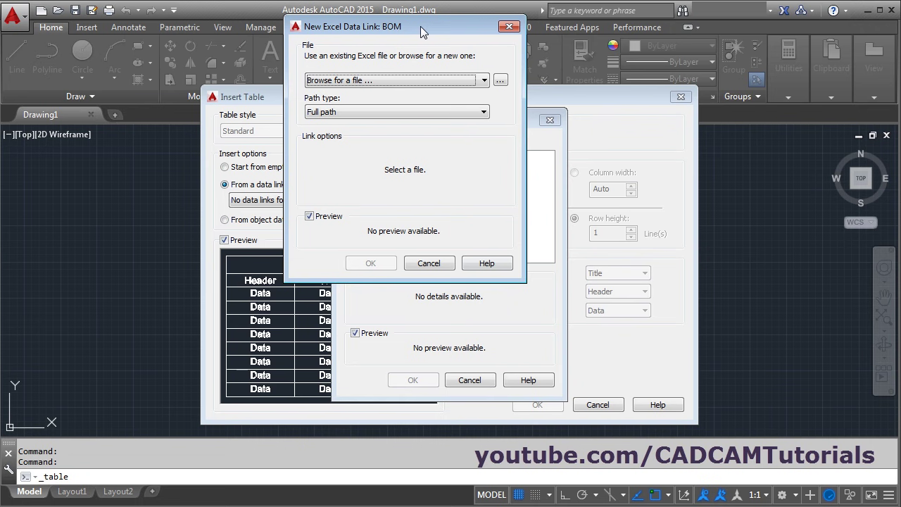
pyautogui.moveTo(420, 26); pyautogui.dragTo(466, 113)
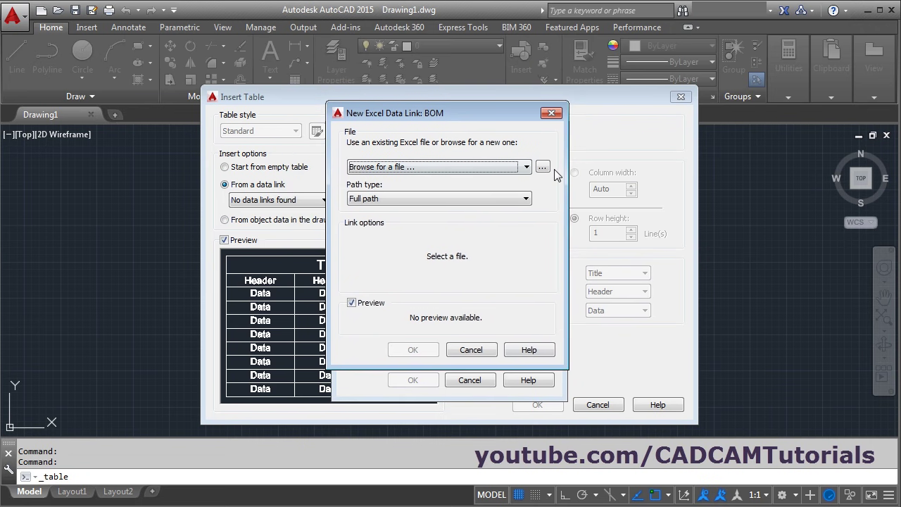
pyautogui.click(543, 169)
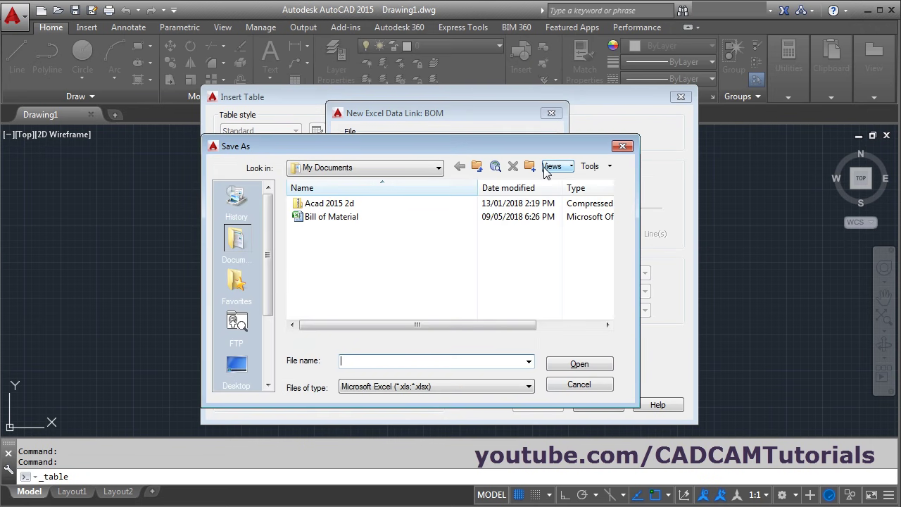
pyautogui.click(330, 218)
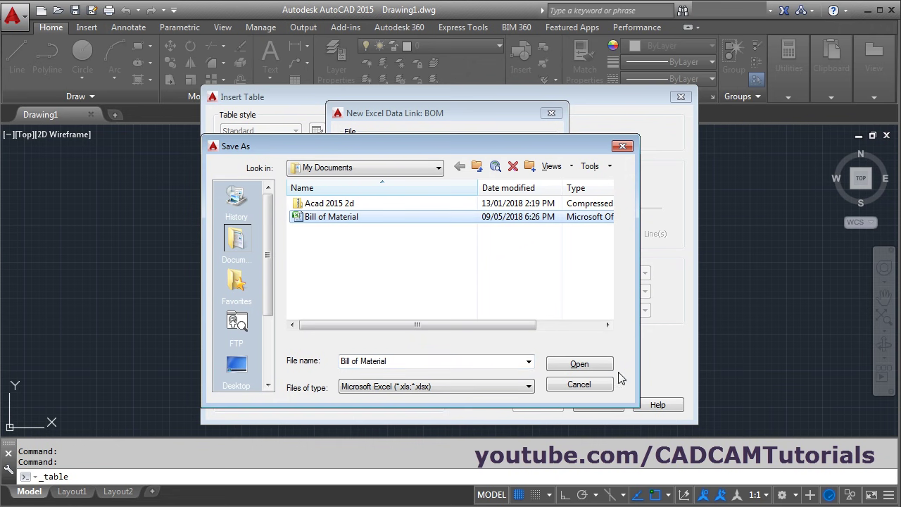
pyautogui.click(579, 366)
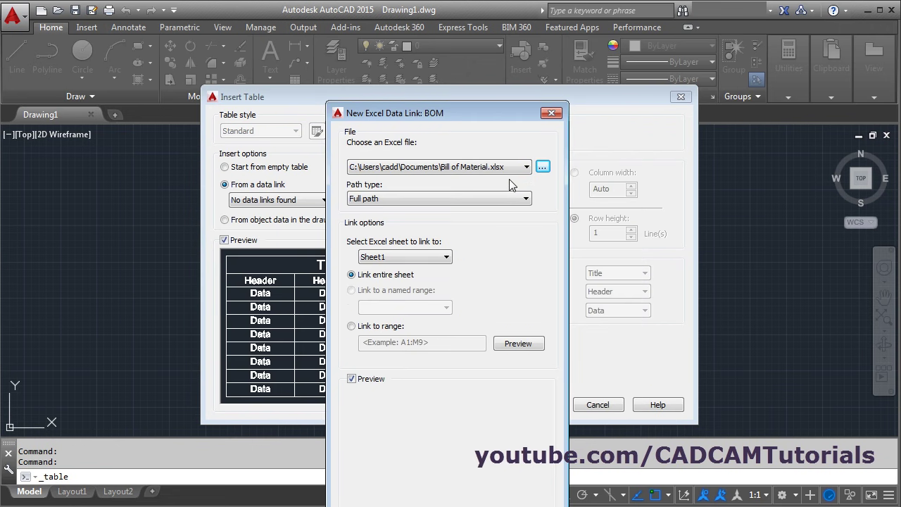
# Step: Keep Sheet1 and set the BOM link to a cell range, then switch to Excel
pyautogui.moveTo(475, 109); pyautogui.dragTo(472, 11)
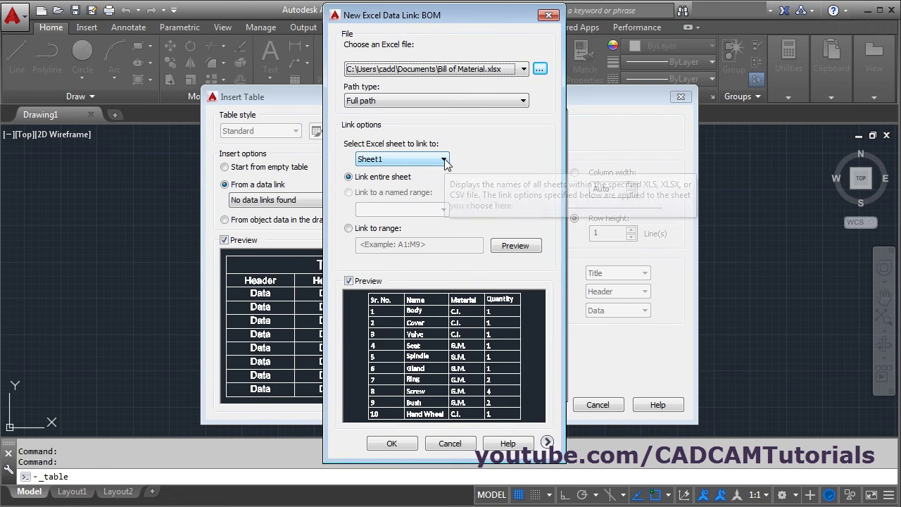
pyautogui.click(445, 161)
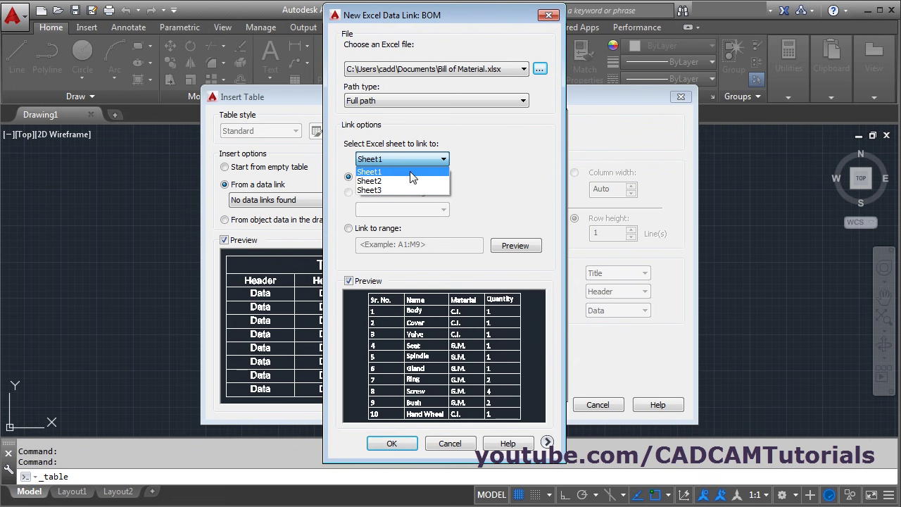
pyautogui.click(381, 172)
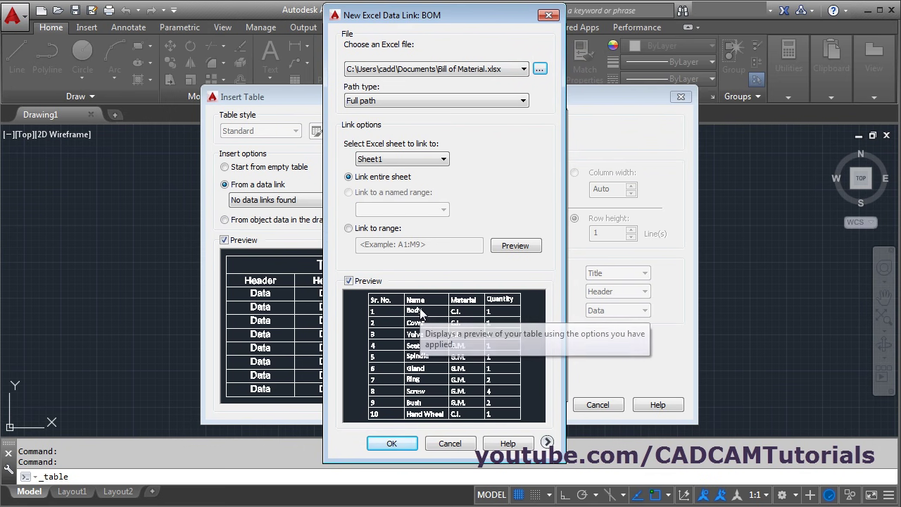
pyautogui.click(349, 230)
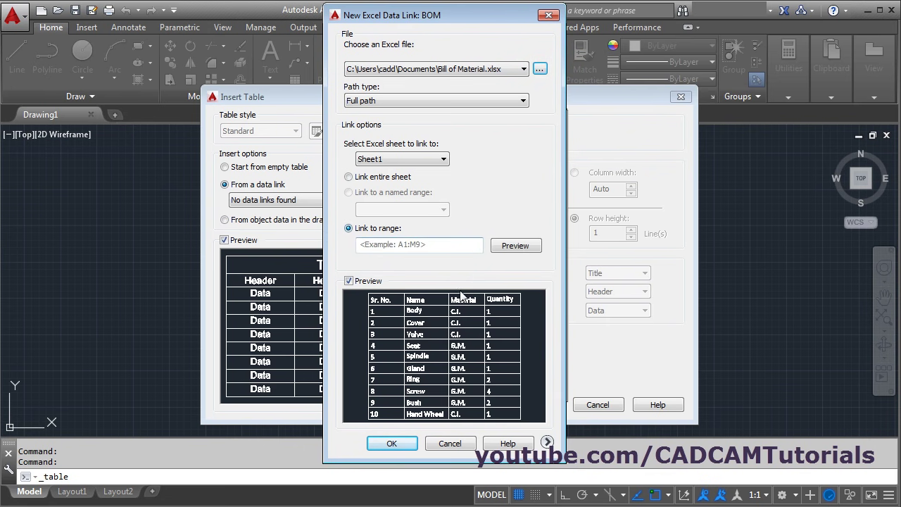
pyautogui.click(426, 246)
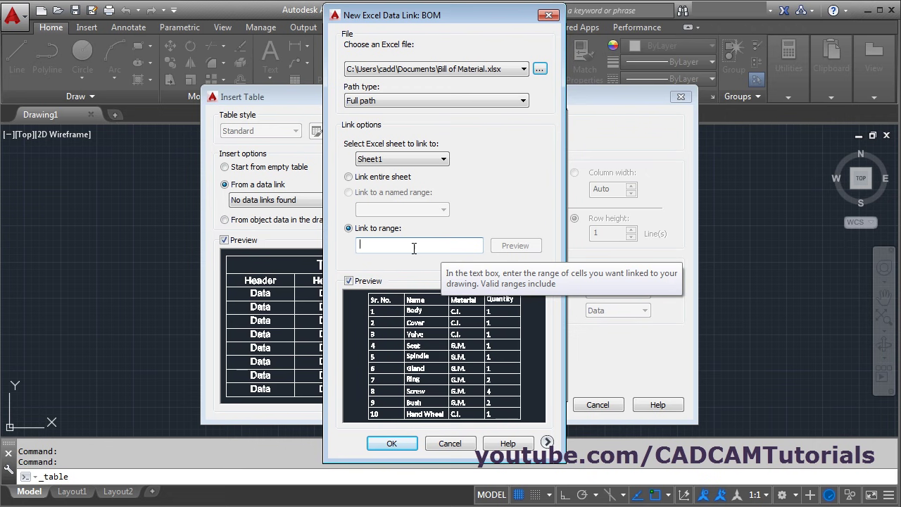
pyautogui.hotkey('alt', 'Tab')
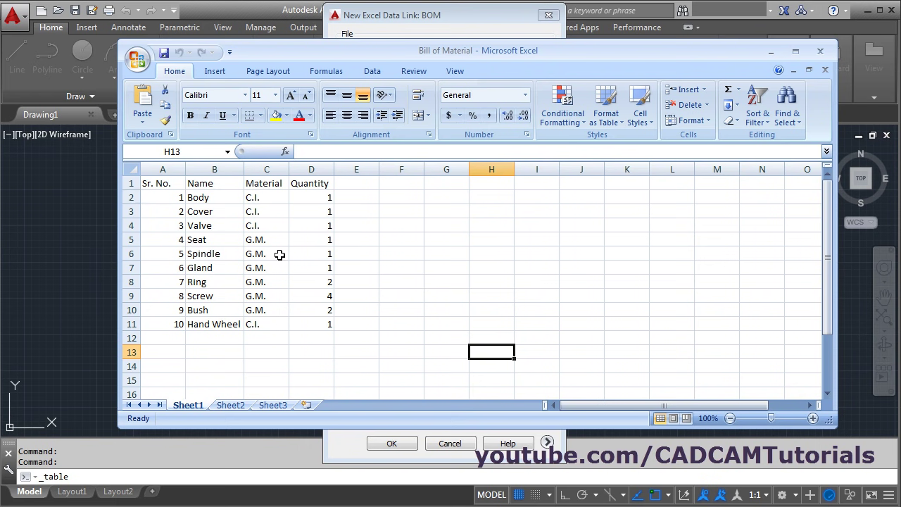
pyautogui.click(214, 184)
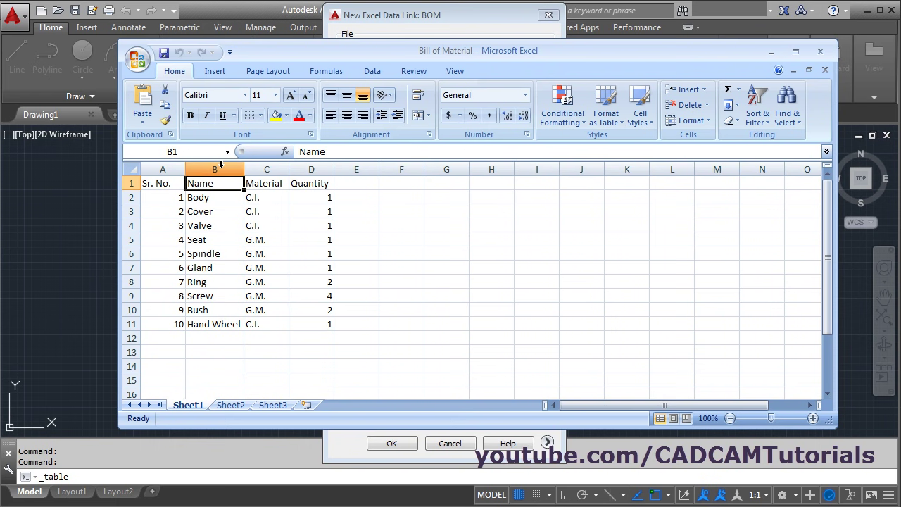
pyautogui.click(268, 325)
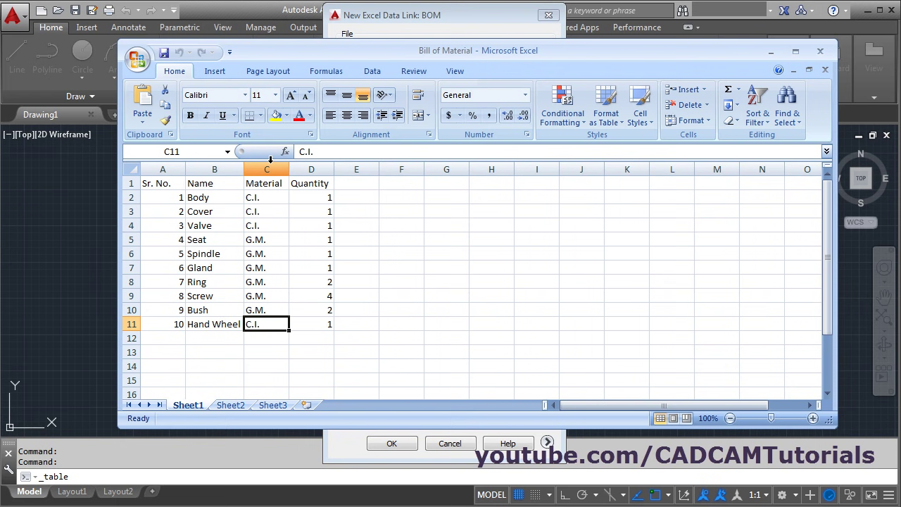
pyautogui.click(208, 184)
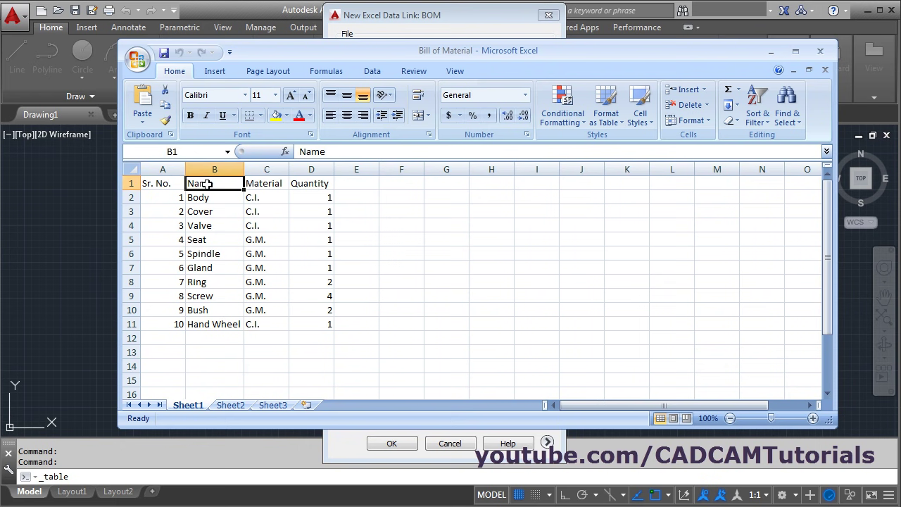
pyautogui.click(271, 325)
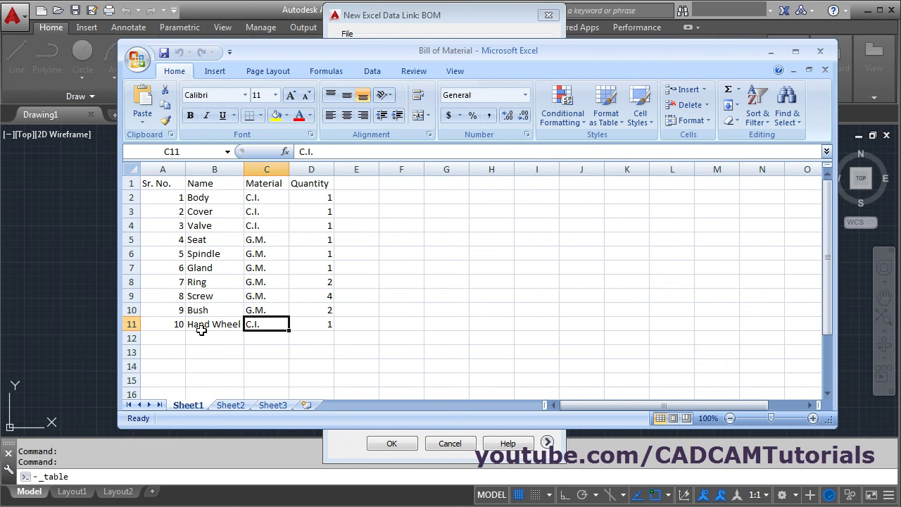
# Step: Close Excel, preview range B1:C11, then switch the BOM link back to the entire Sheet1
pyautogui.click(820, 51)
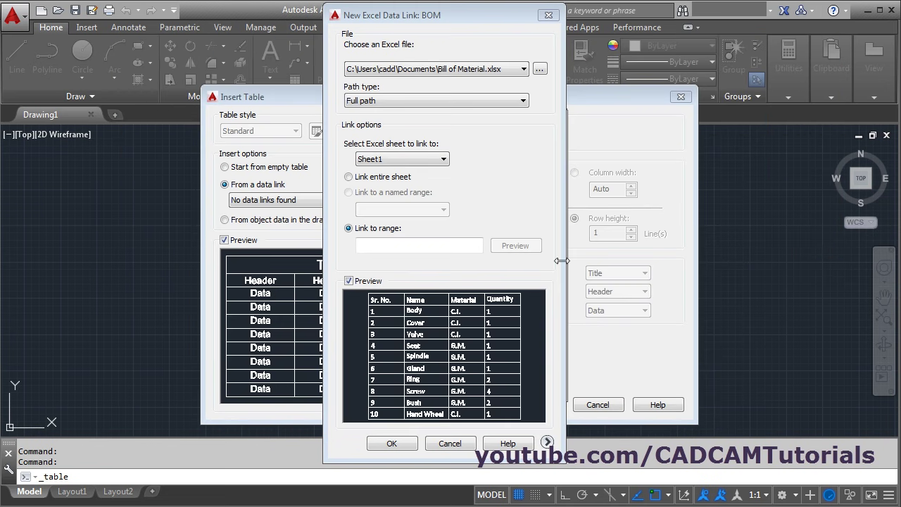
pyautogui.click(406, 245)
pyautogui.write('B1:C11')
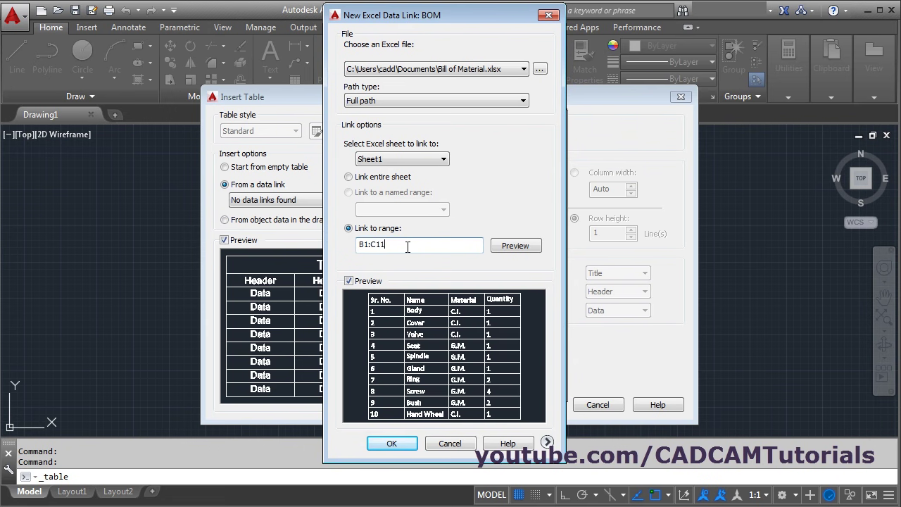
pyautogui.click(526, 254)
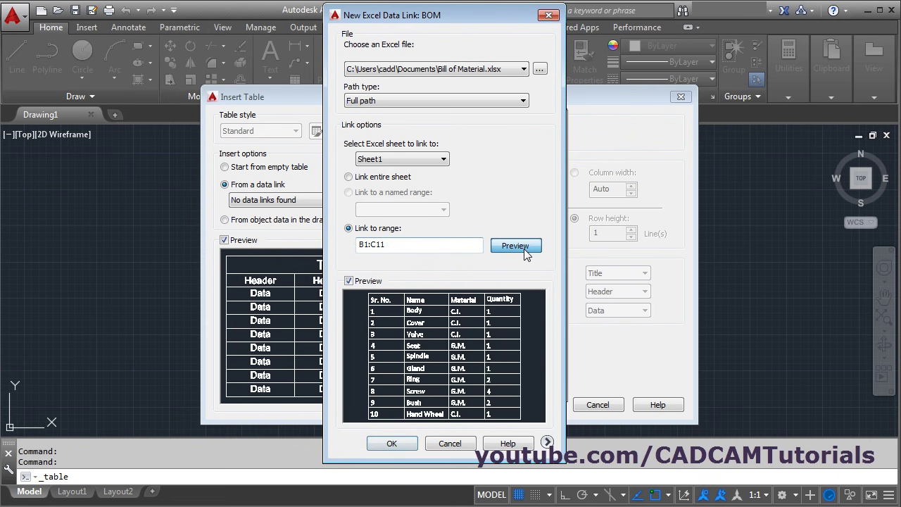
pyautogui.click(526, 253)
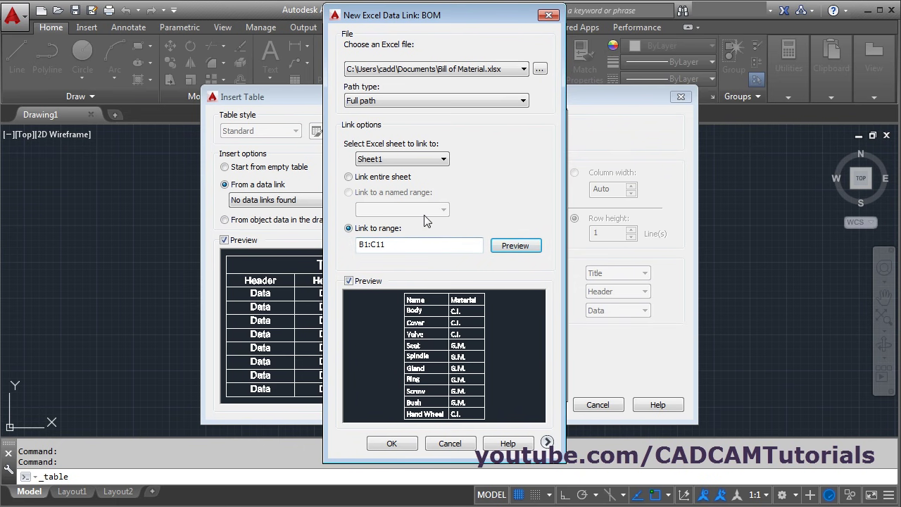
pyautogui.click(350, 178)
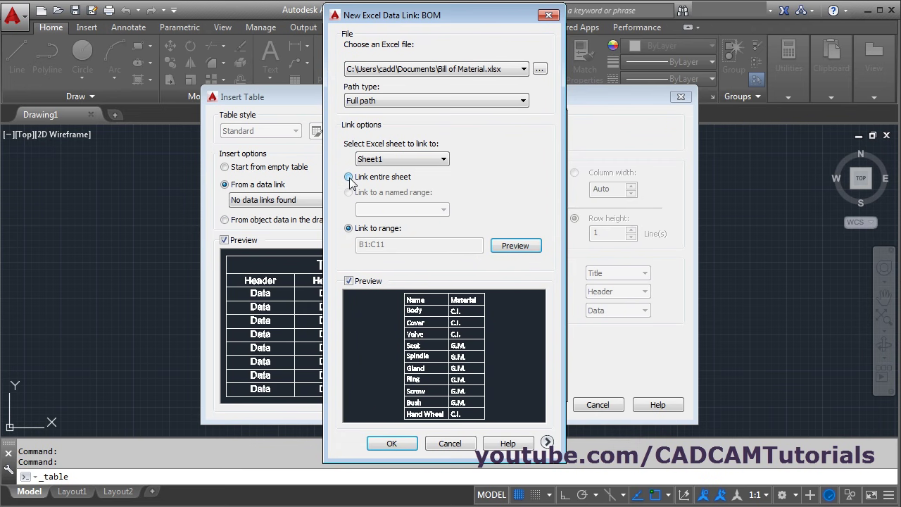
# Step: Confirm the BOM link settings and place the linked parts table in the drawing
pyautogui.click(394, 441)
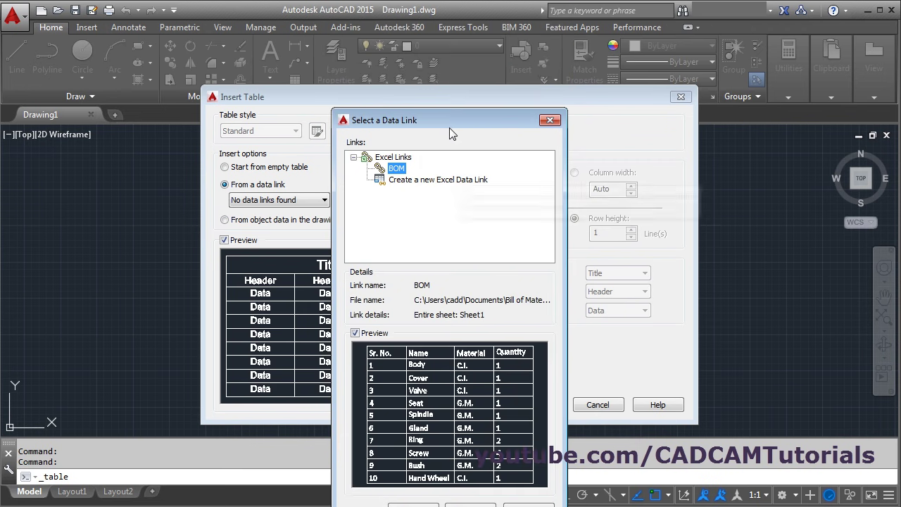
pyautogui.moveTo(450, 120); pyautogui.dragTo(452, 61)
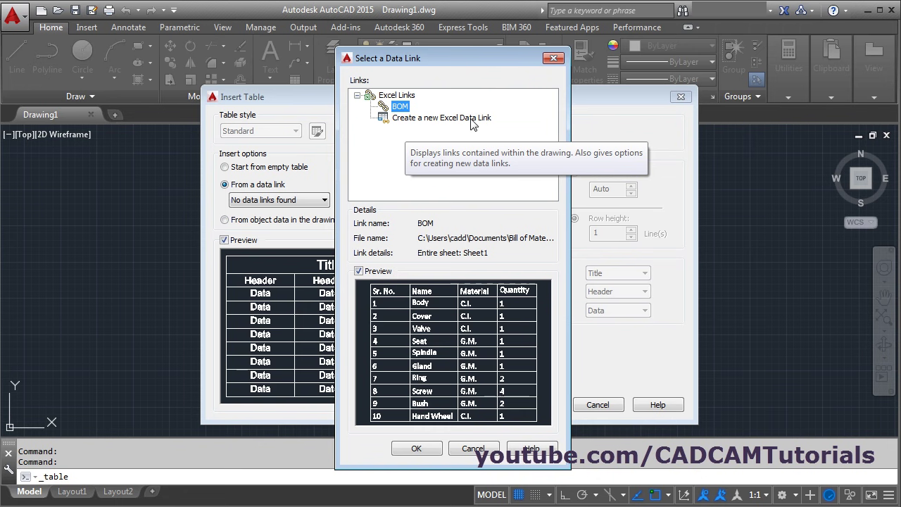
pyautogui.click(416, 449)
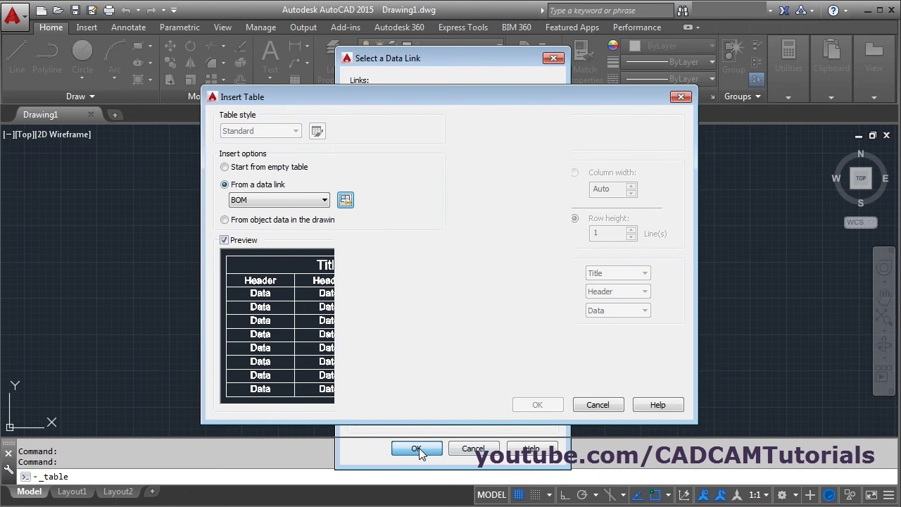
pyautogui.click(537, 404)
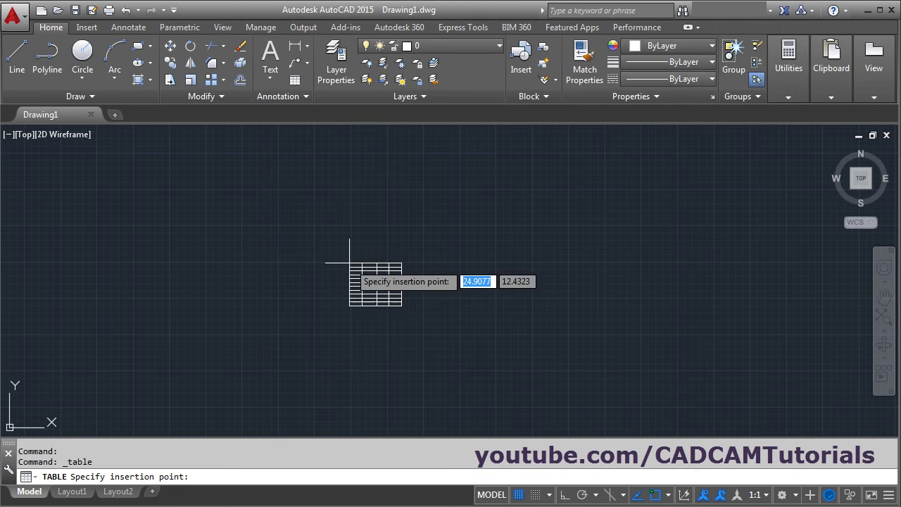
pyautogui.click(310, 247)
pyautogui.scroll(8, 374, 281)
# Step: Unlock the Seat quantity cell D5 and change it to 100
pyautogui.press('Escape')
pyautogui.press('Escape')
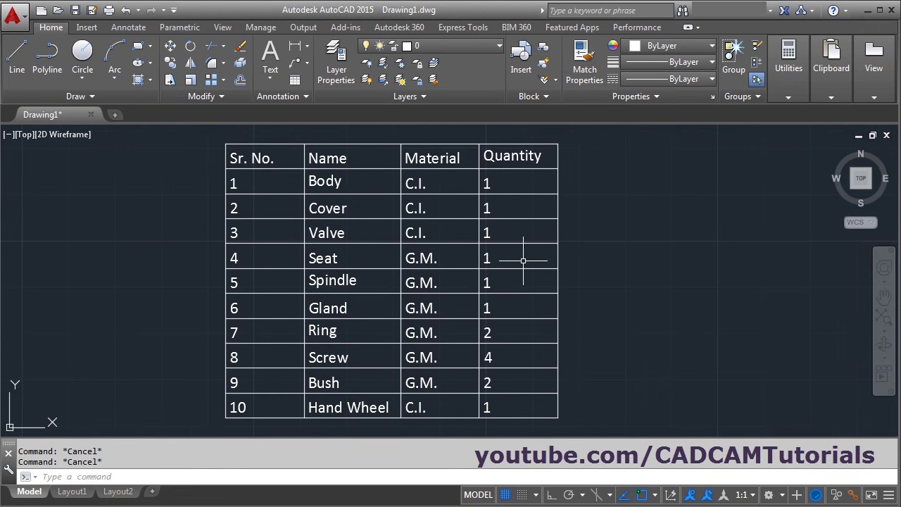
pyautogui.doubleClick(504, 257)
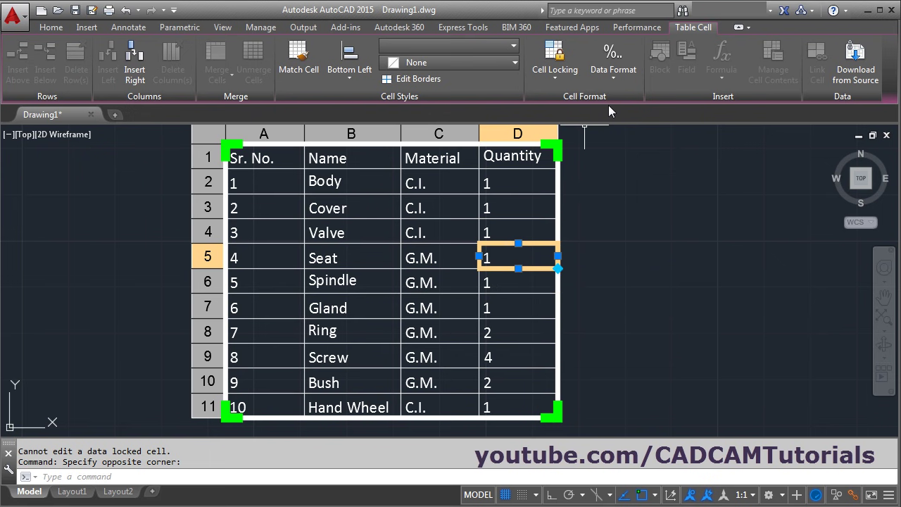
pyautogui.click(555, 81)
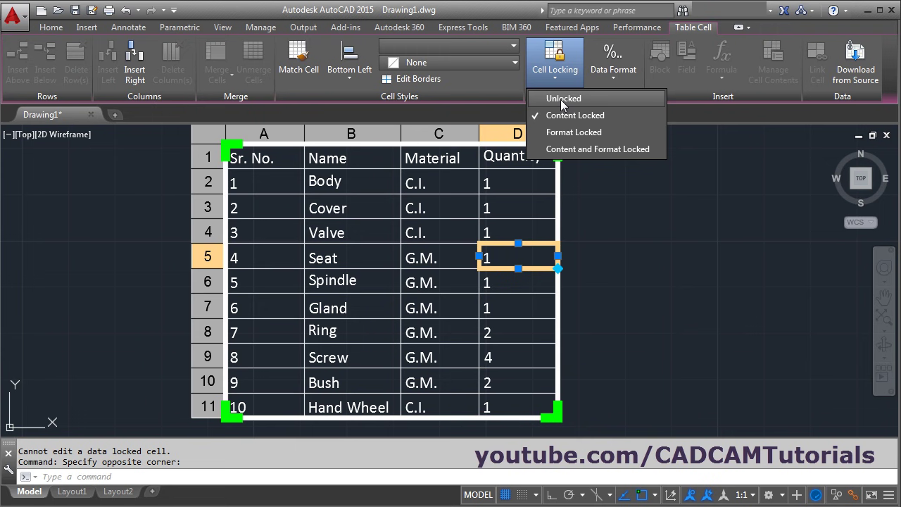
pyautogui.click(563, 98)
pyautogui.doubleClick(503, 257)
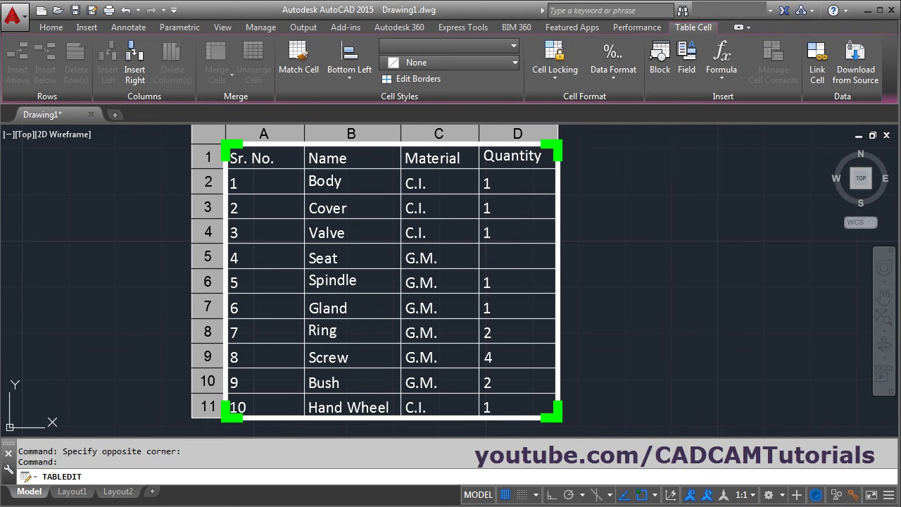
pyautogui.write('100')
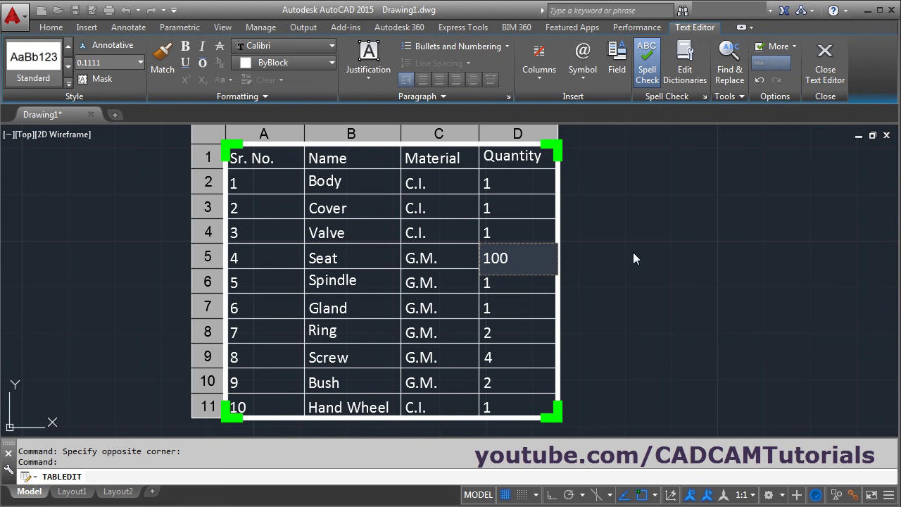
pyautogui.click(636, 258)
# Step: Unlock cell B11 and rename Hand Wheel to CAD CAM
pyautogui.click(351, 406)
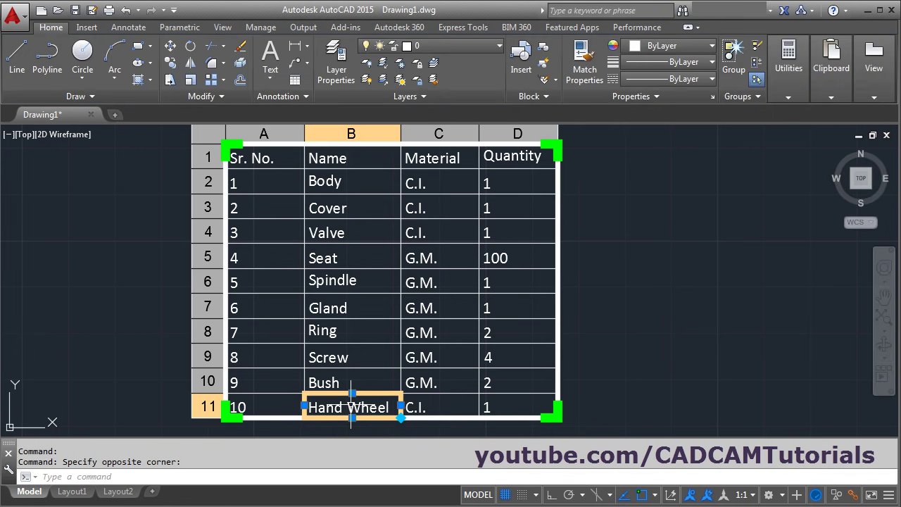
pyautogui.click(557, 79)
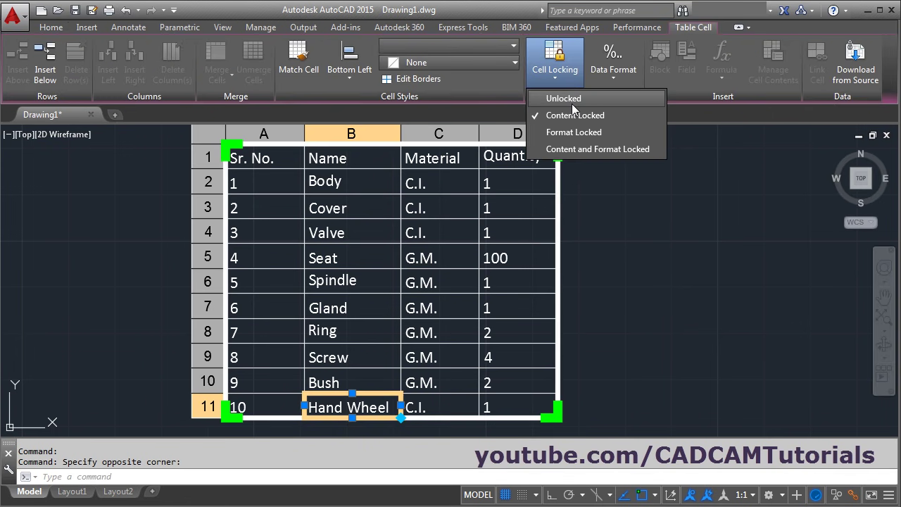
pyautogui.click(572, 98)
pyautogui.press('Delete')
pyautogui.doubleClick(371, 408)
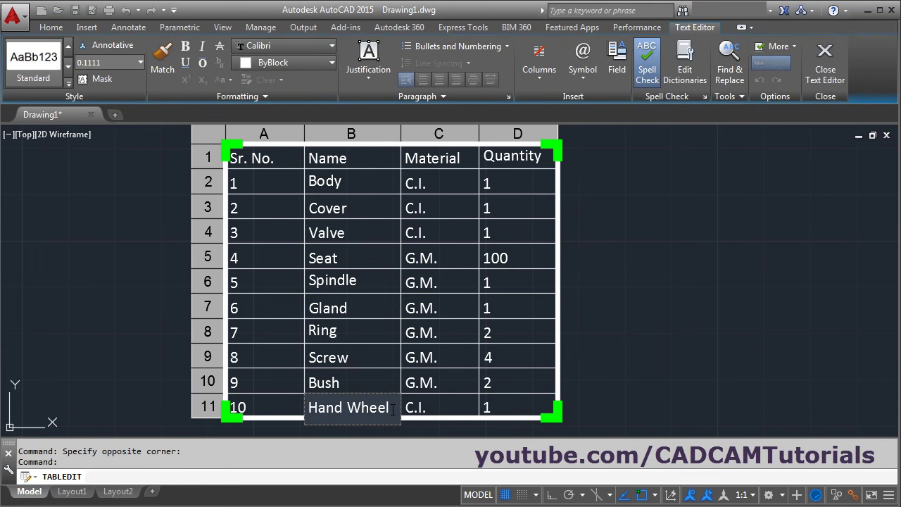
pyautogui.write('ca')
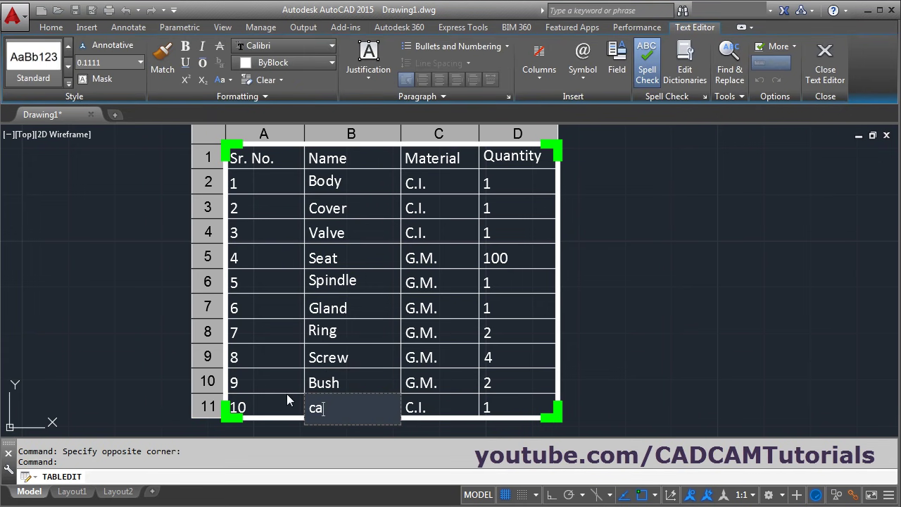
pyautogui.press('BackSpace')
pyautogui.press('BackSpace')
pyautogui.write('CAD CA')
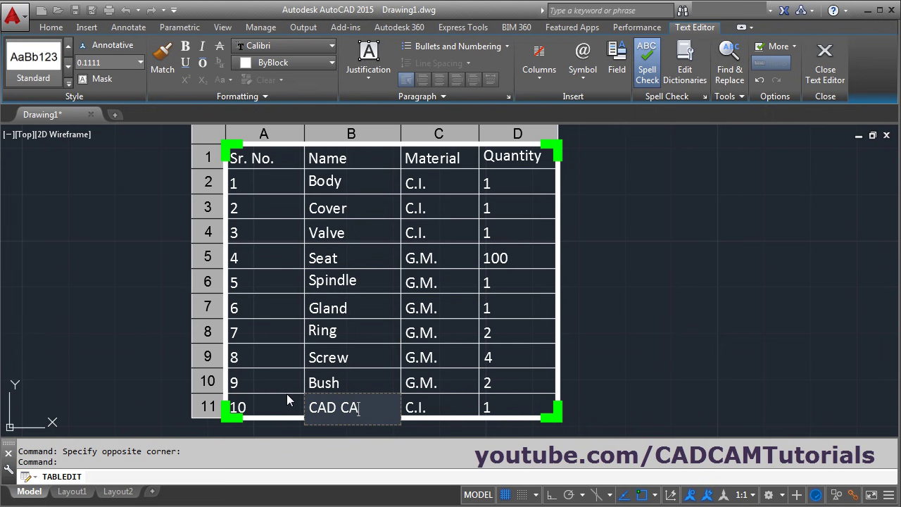
pyautogui.write('M')
pyautogui.click(666, 313)
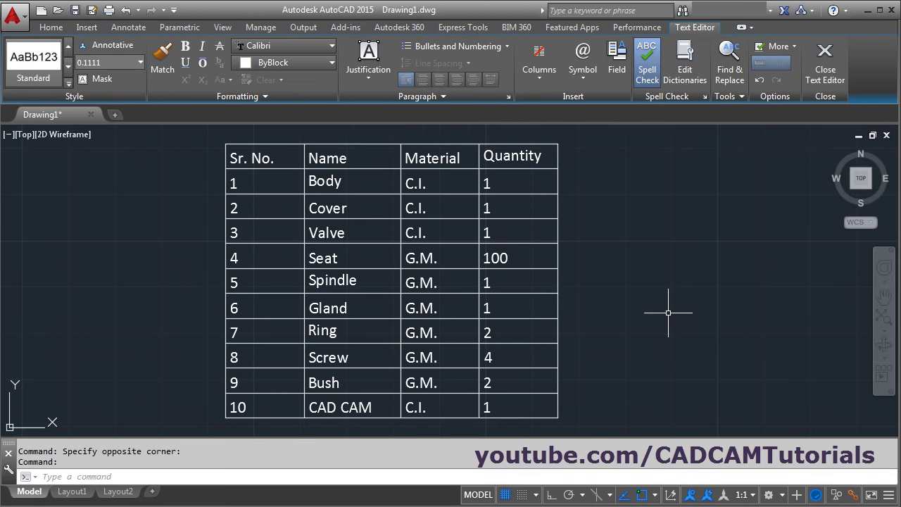
# Step: Write the table's edits back to the BOM Excel source with Write Data Links to External Source
pyautogui.click(416, 361)
pyautogui.press('Escape')
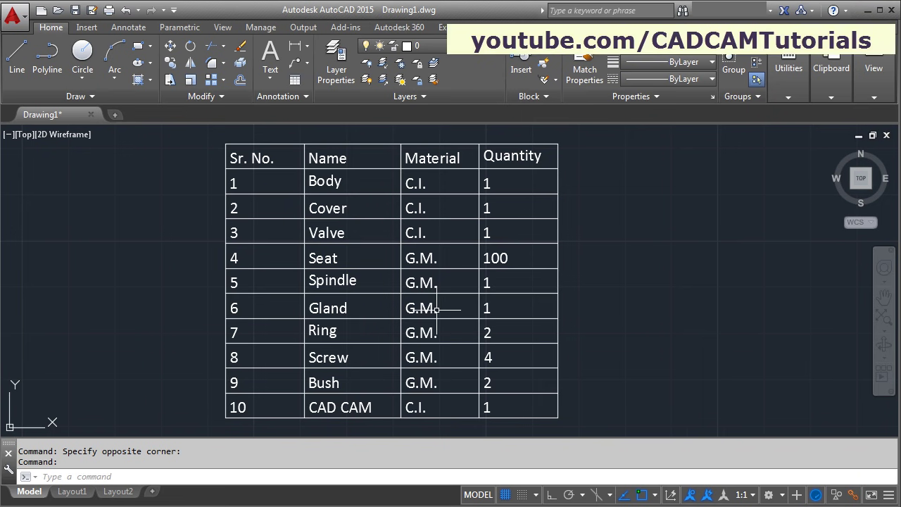
pyautogui.click(359, 144)
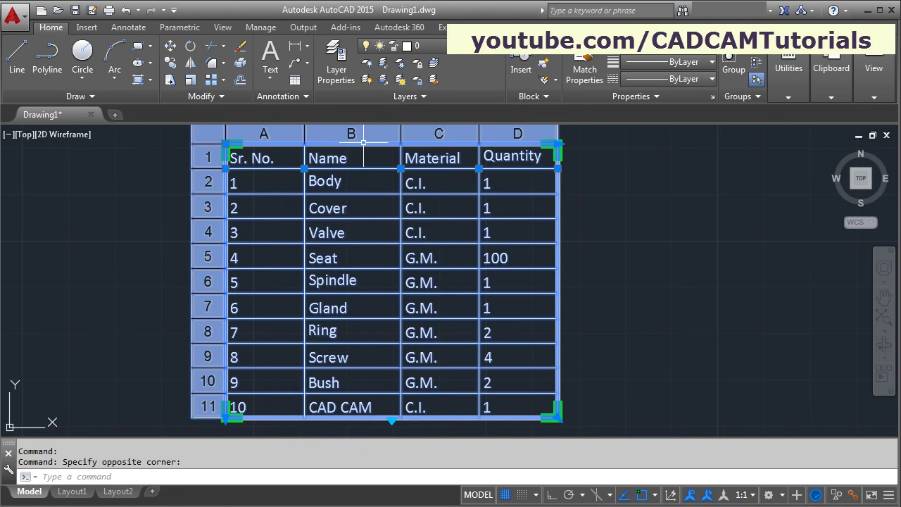
pyautogui.rightClick(364, 142)
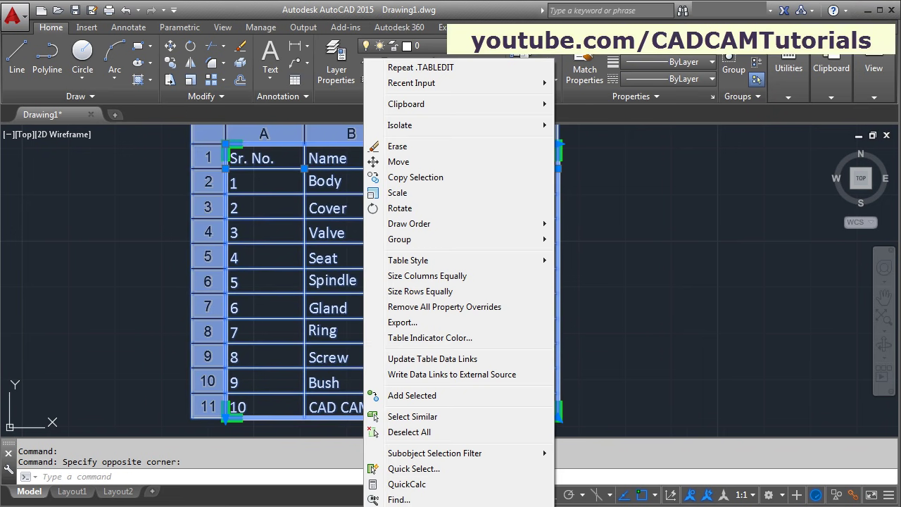
pyautogui.click(435, 381)
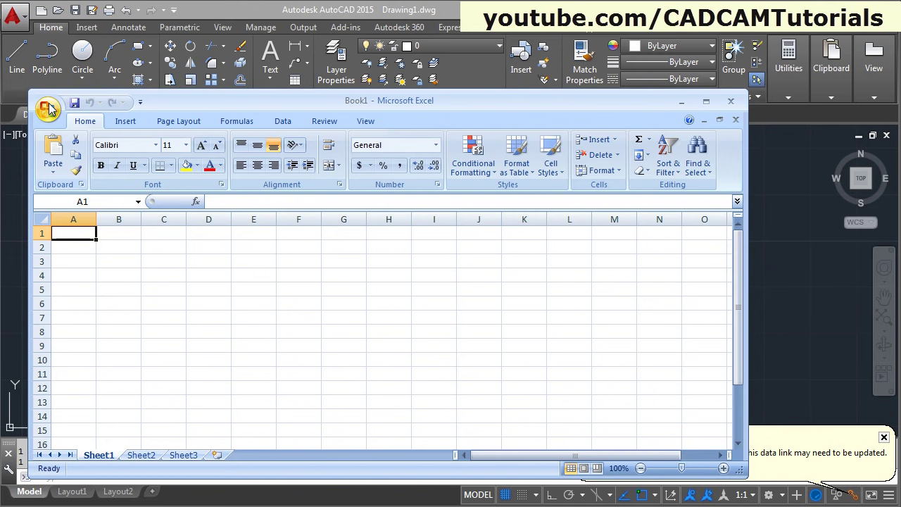
# Step: Open Bill of Material in Excel and change Seat's quantity to 1000
pyautogui.click(44, 111)
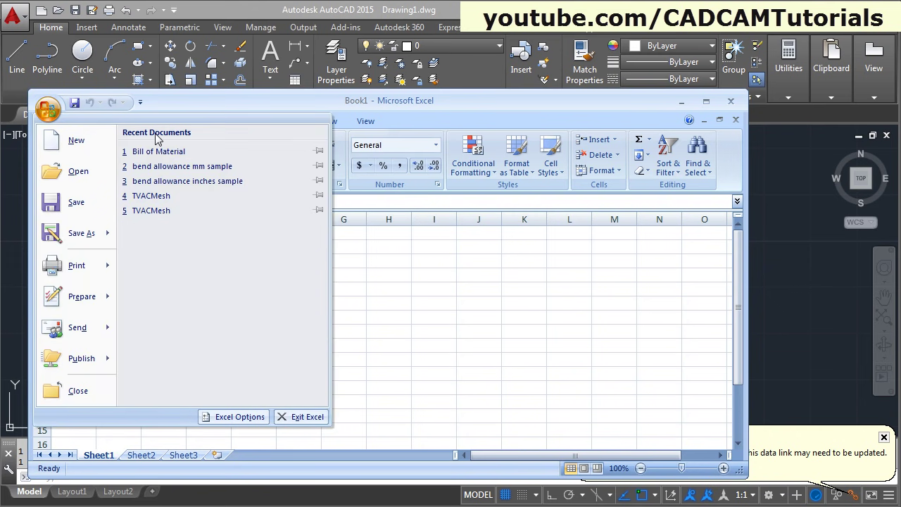
pyautogui.click(151, 149)
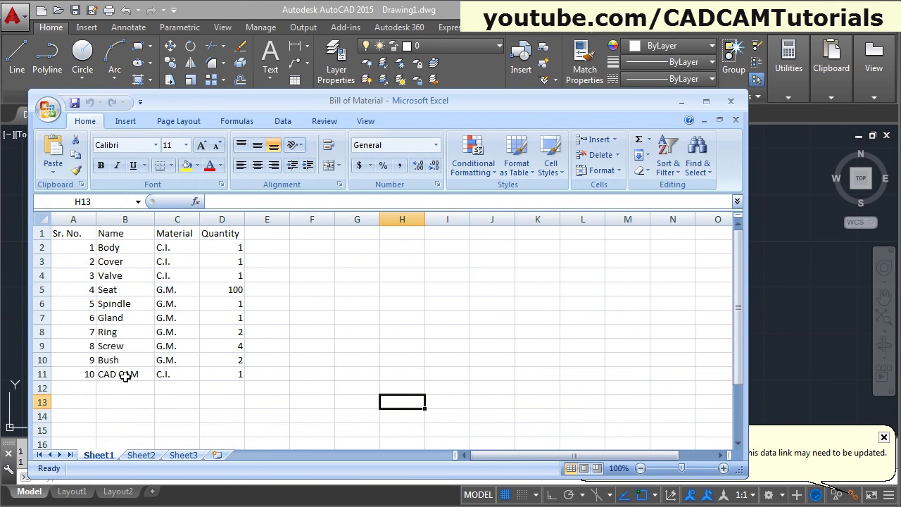
pyautogui.click(126, 375)
pyautogui.click(229, 292)
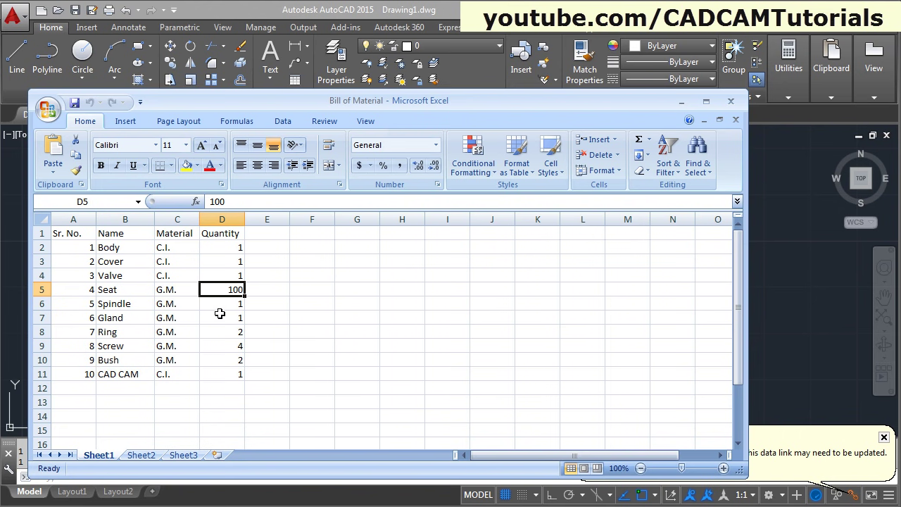
pyautogui.write('1')
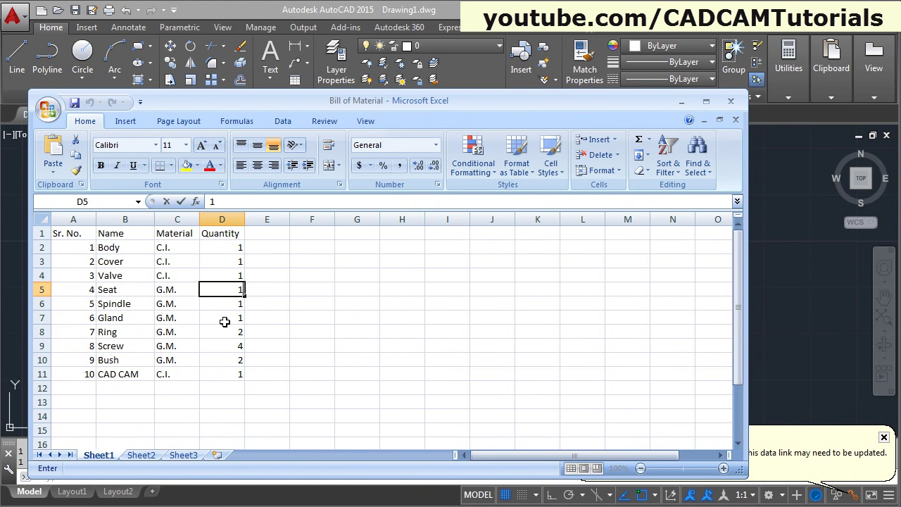
pyautogui.write('000')
pyautogui.click(230, 373)
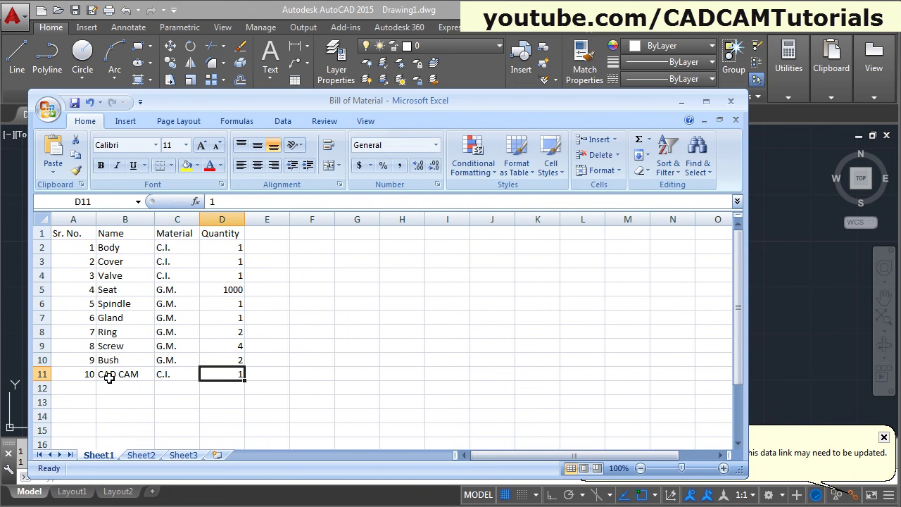
# Step: Rename part 10 from CAD CAM to Wheel and save the workbook
pyautogui.click(111, 375)
pyautogui.write('Wheel')
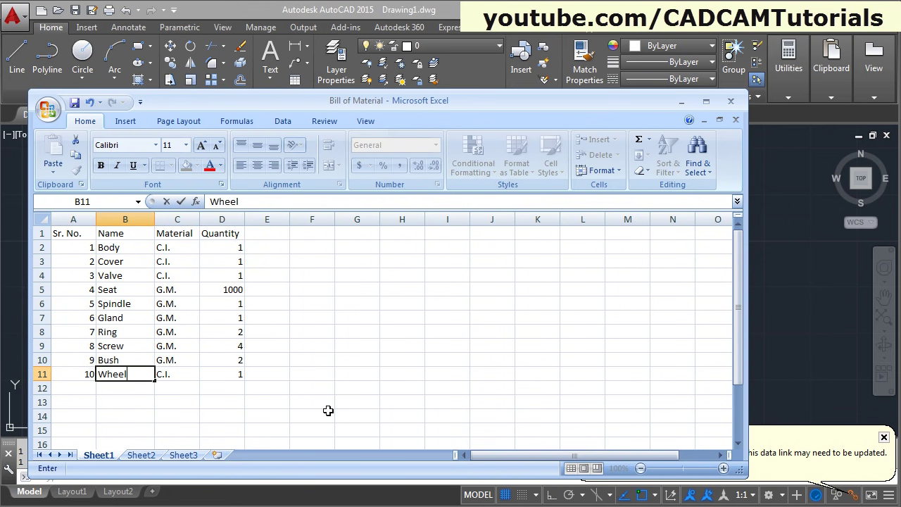
pyautogui.click(328, 410)
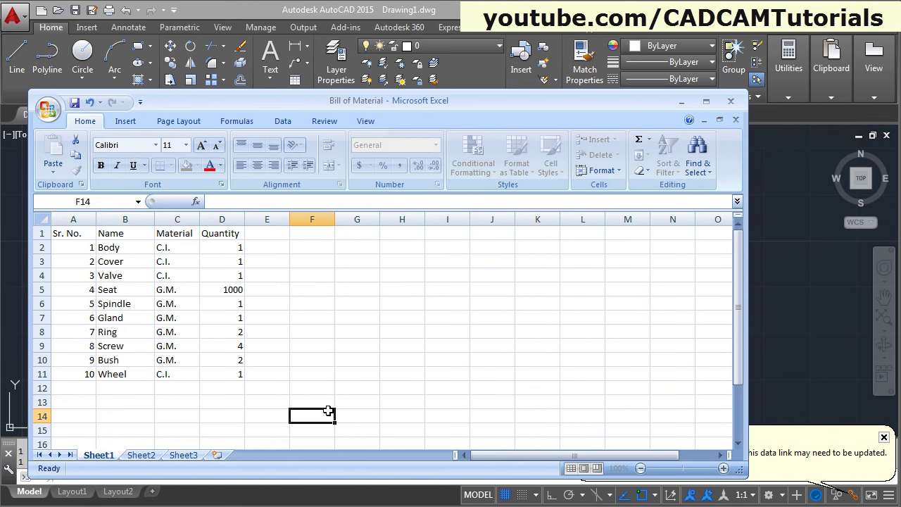
pyautogui.click(76, 103)
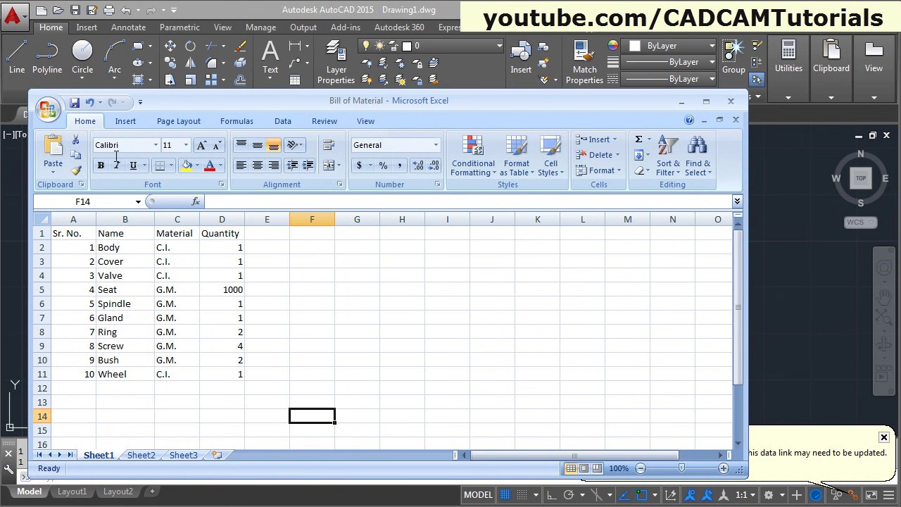
# Step: Close Excel and update the table from its data link via Update Table Data Links
pyautogui.click(730, 104)
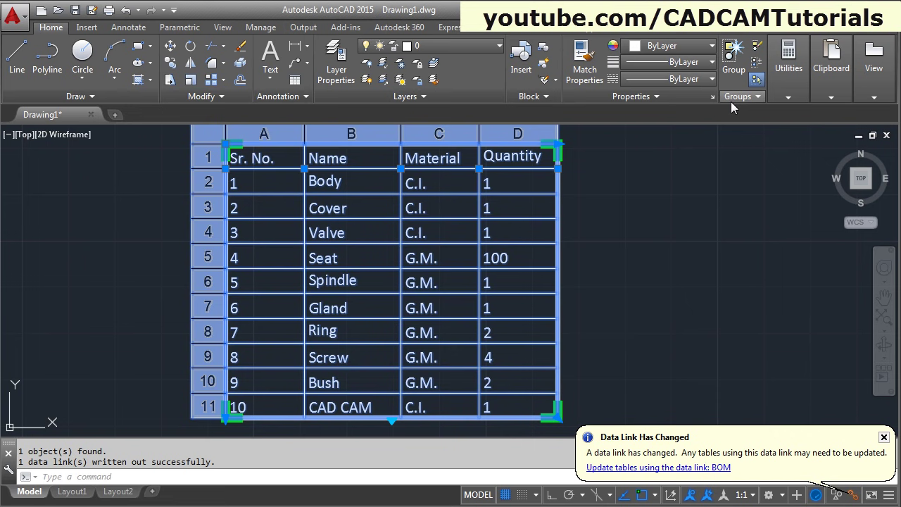
pyautogui.click(613, 292)
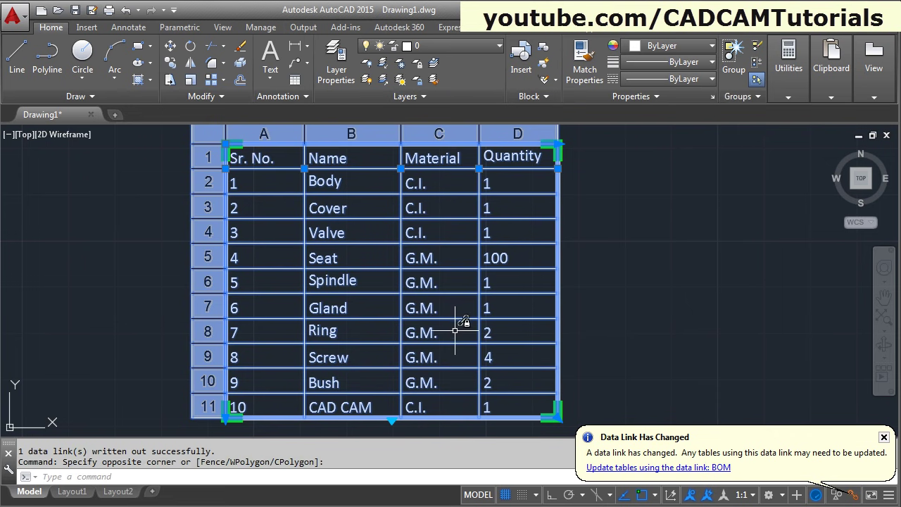
pyautogui.press('Escape')
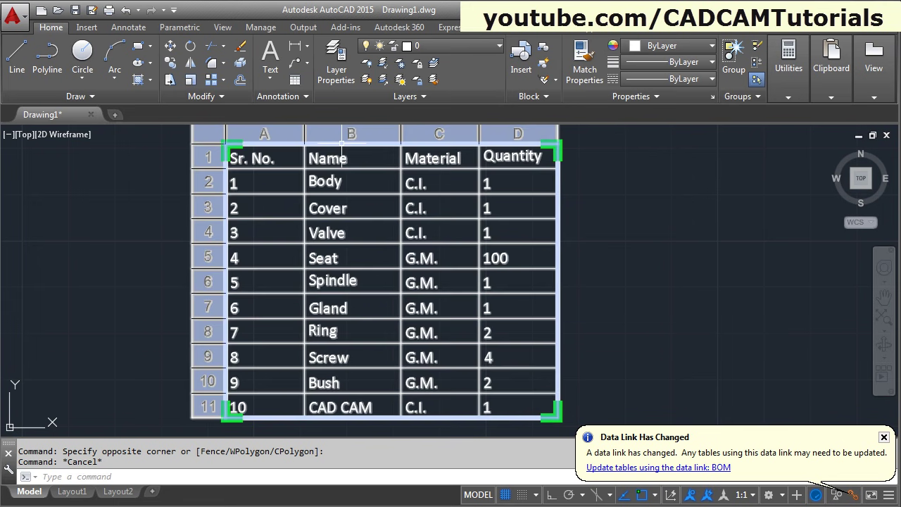
pyautogui.click(343, 146)
pyautogui.rightClick(343, 146)
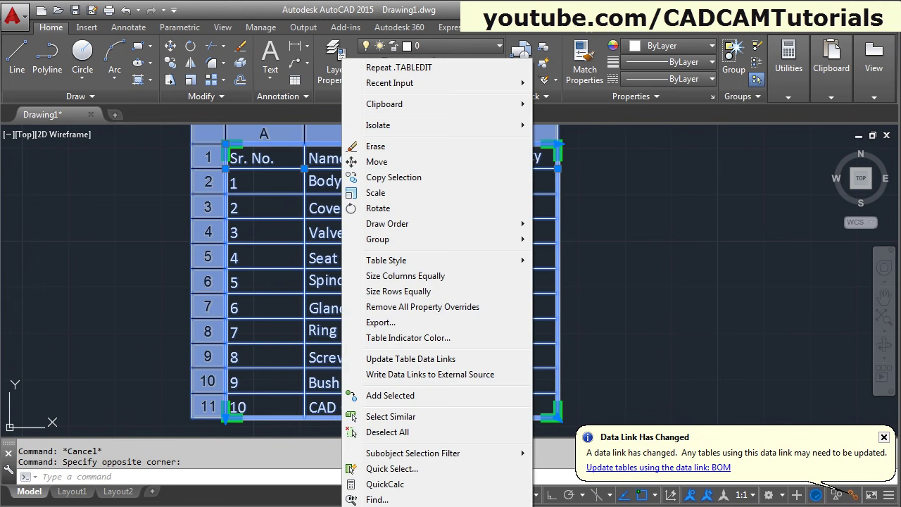
pyautogui.click(431, 360)
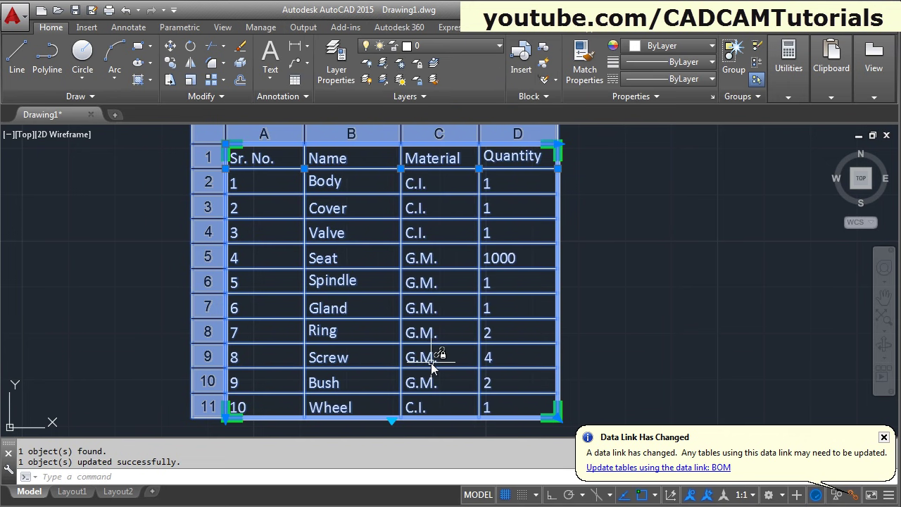
# Step: Clear the table selection and dismiss the Data Link changed notification
pyautogui.press('Escape')
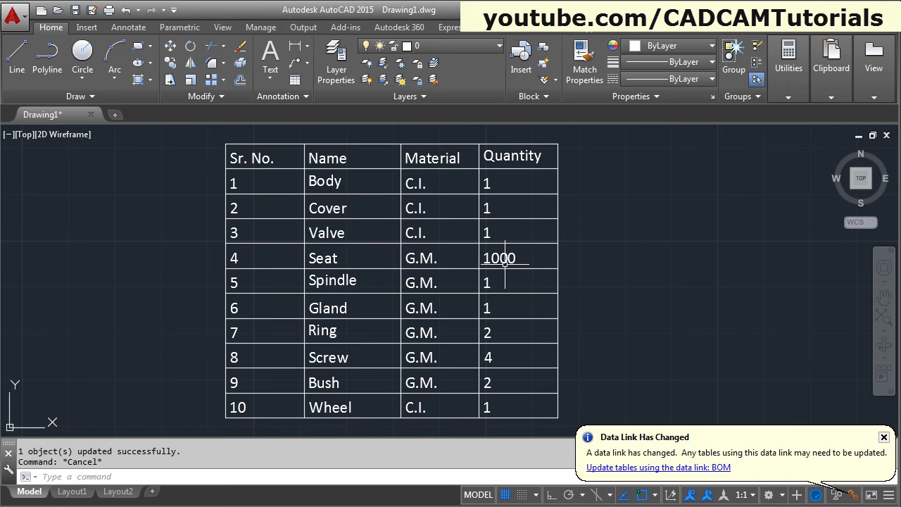
pyautogui.click(350, 418)
pyautogui.press('Escape')
pyautogui.click(394, 267)
pyautogui.press('Escape')
pyautogui.click(883, 437)
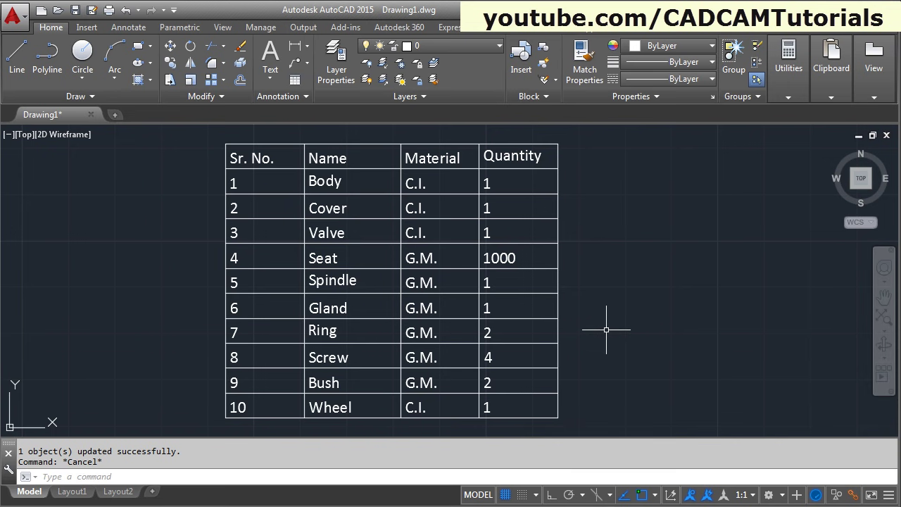